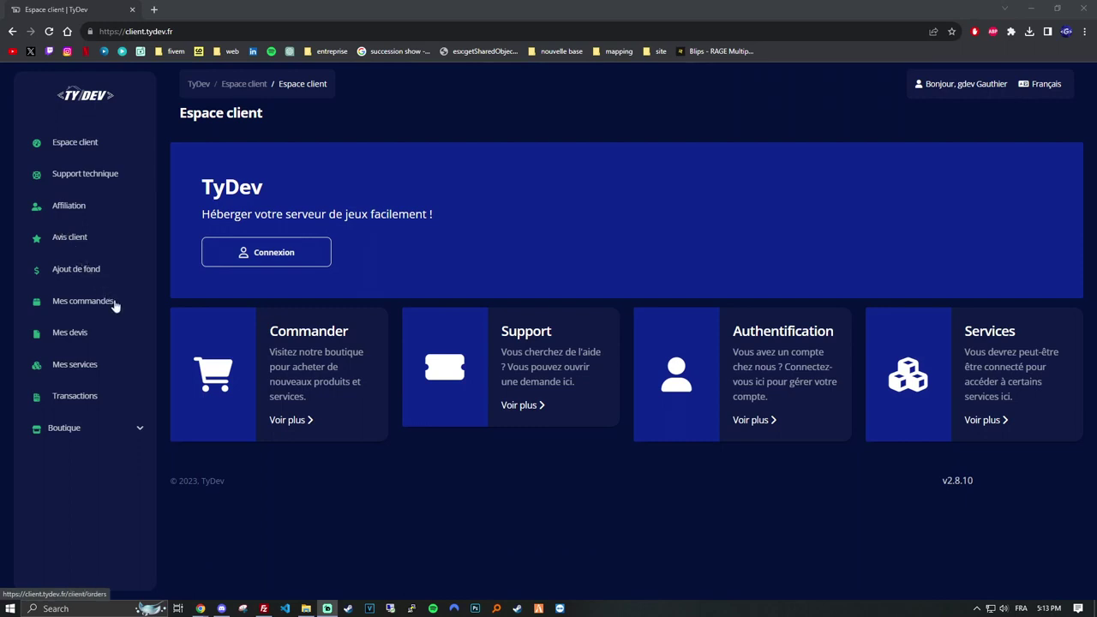
Open the Boutique's GTA 5 page listing plans from 5,00 € Apprenti to 75,00 € Créateur.
{"action": "left_click", "coordinate": [64, 428]}
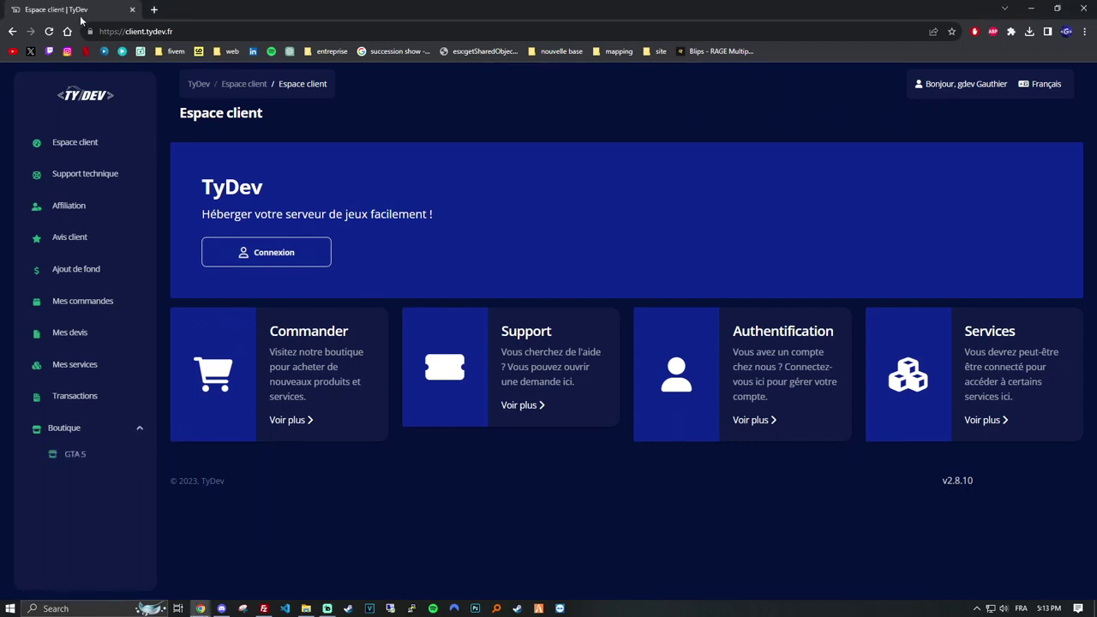
{"action": "left_click", "coordinate": [70, 455]}
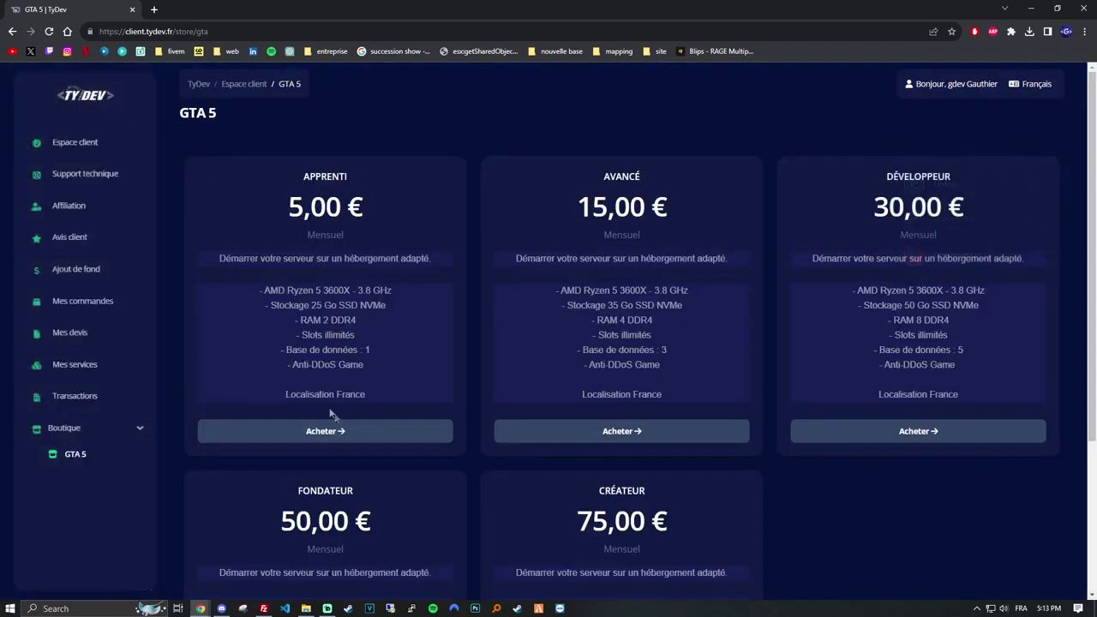
Buy the 5,00 € Apprenti GTA 5 plan, paying from the account wallet.
{"action": "left_click", "coordinate": [325, 436]}
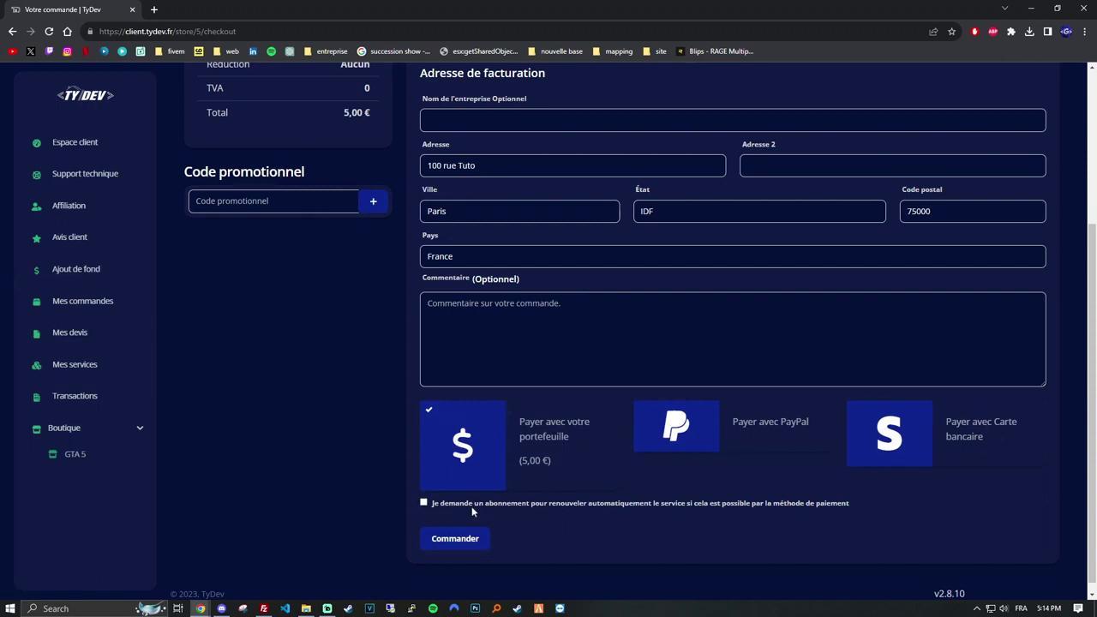
{"action": "left_click", "coordinate": [452, 538]}
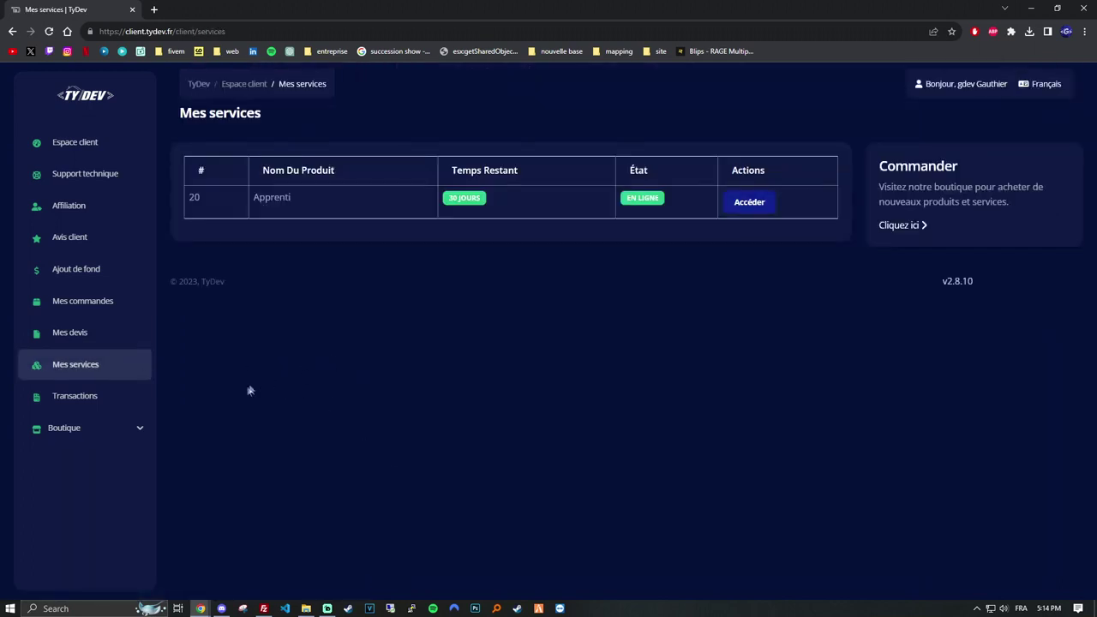
Set a new password for service 20 (Apprenti) from its management page.
{"action": "left_click", "coordinate": [741, 203]}
{"action": "scroll", "coordinate": [578, 382], "scroll_direction": "down", "scroll_amount": 3}
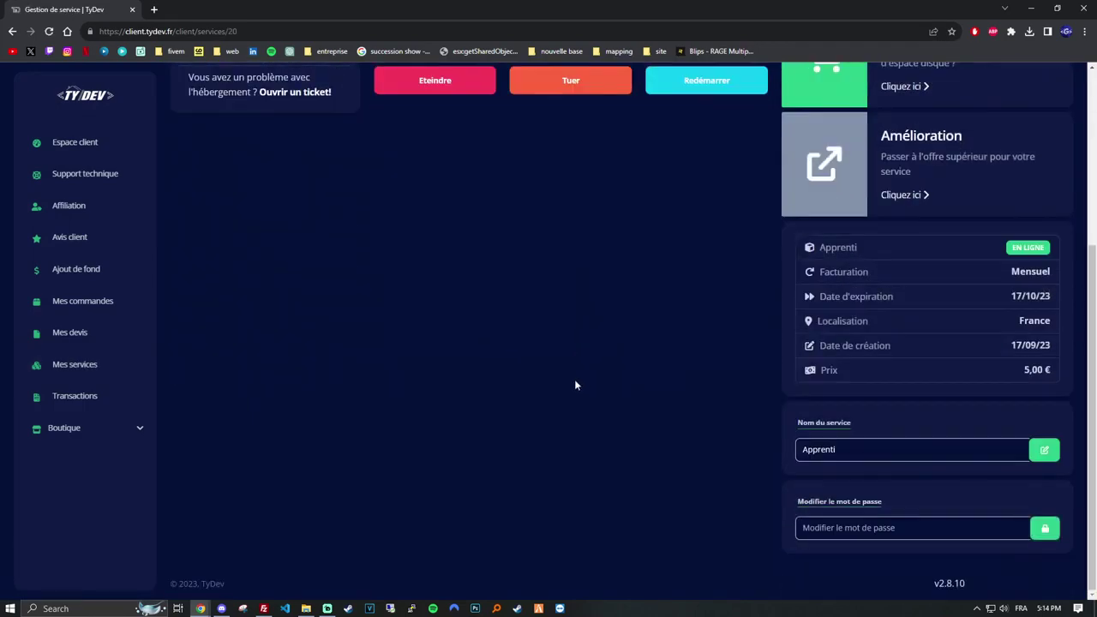
{"action": "left_click_drag", "start_coordinate": [848, 449], "coordinate": [775, 454]}
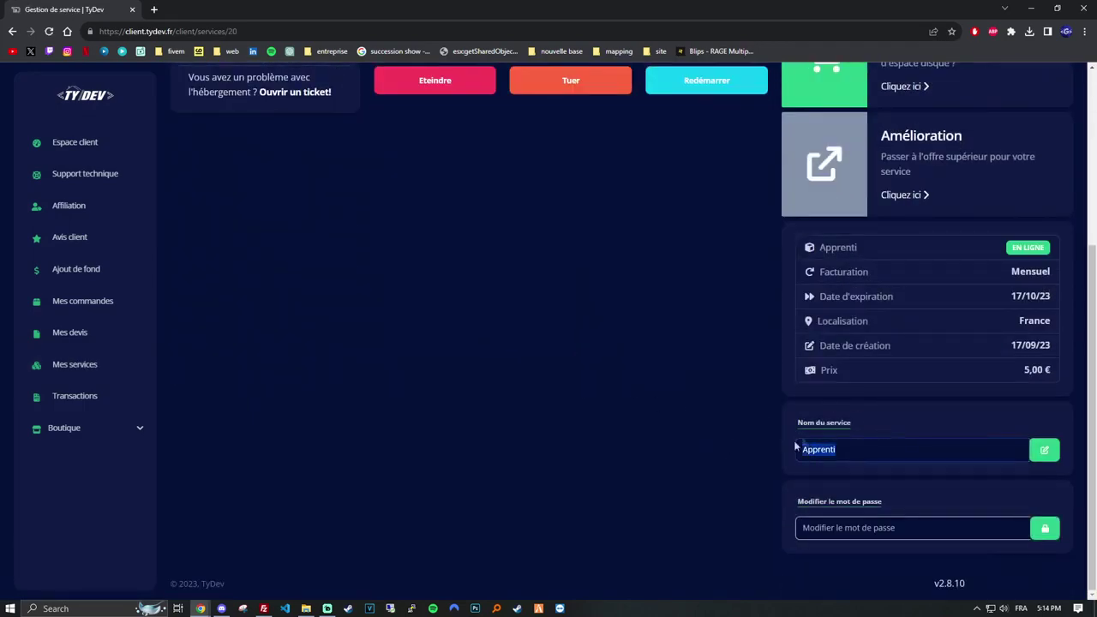
{"action": "left_click", "coordinate": [839, 527]}
{"action": "type", "text": "1"}
{"action": "key", "text": "Return"}
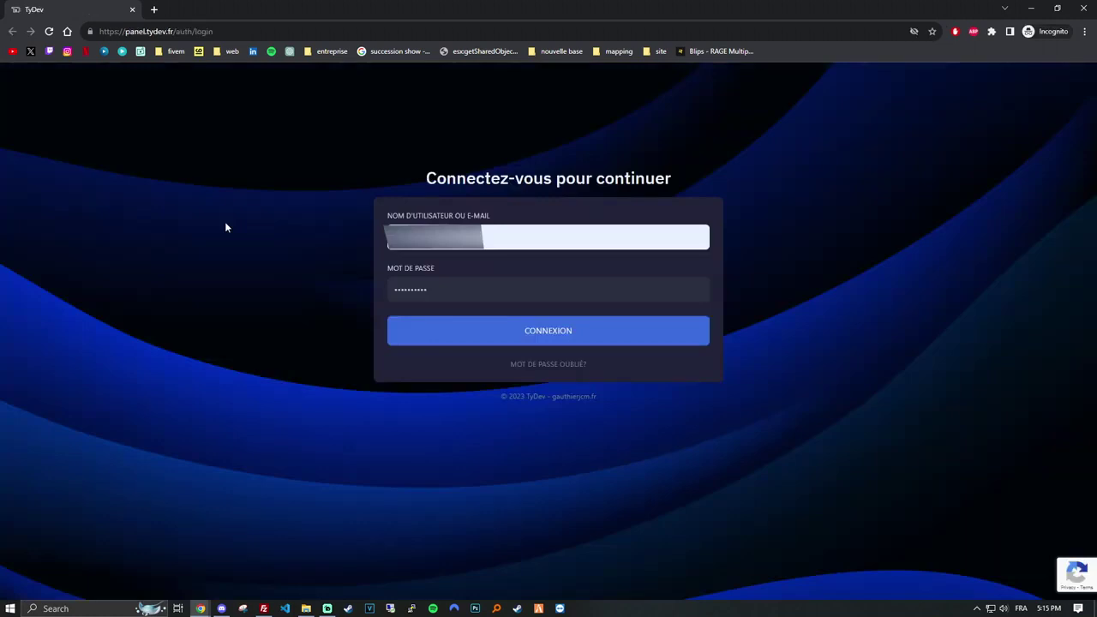
Log into the TyDev panel and open server g79jjcjsyj # 20's console.
{"action": "left_click", "coordinate": [490, 331]}
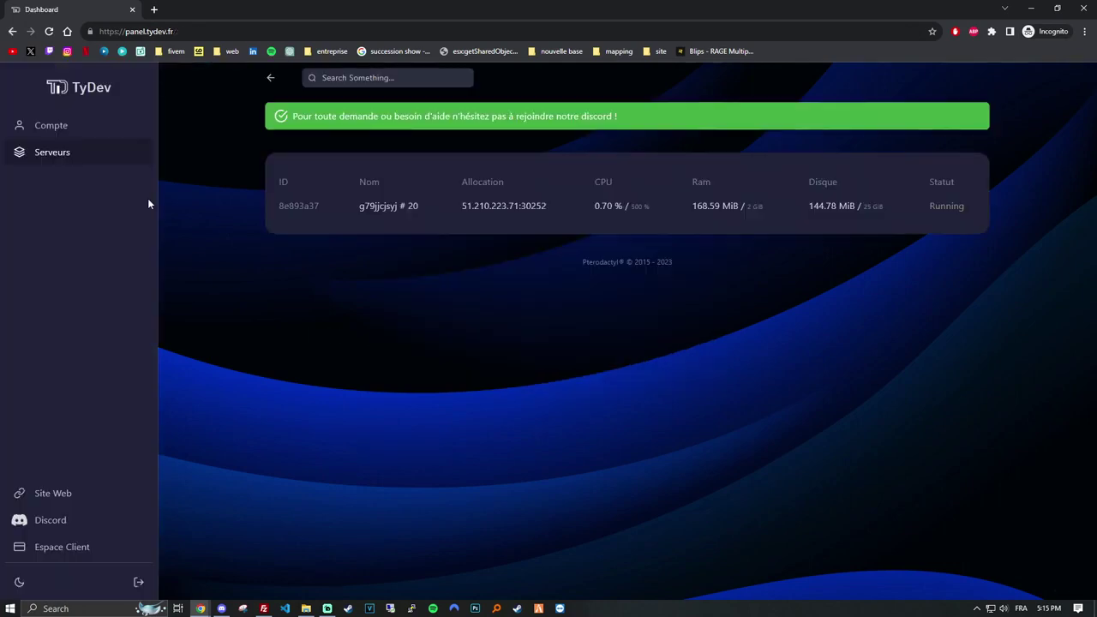
{"action": "left_click", "coordinate": [379, 209]}
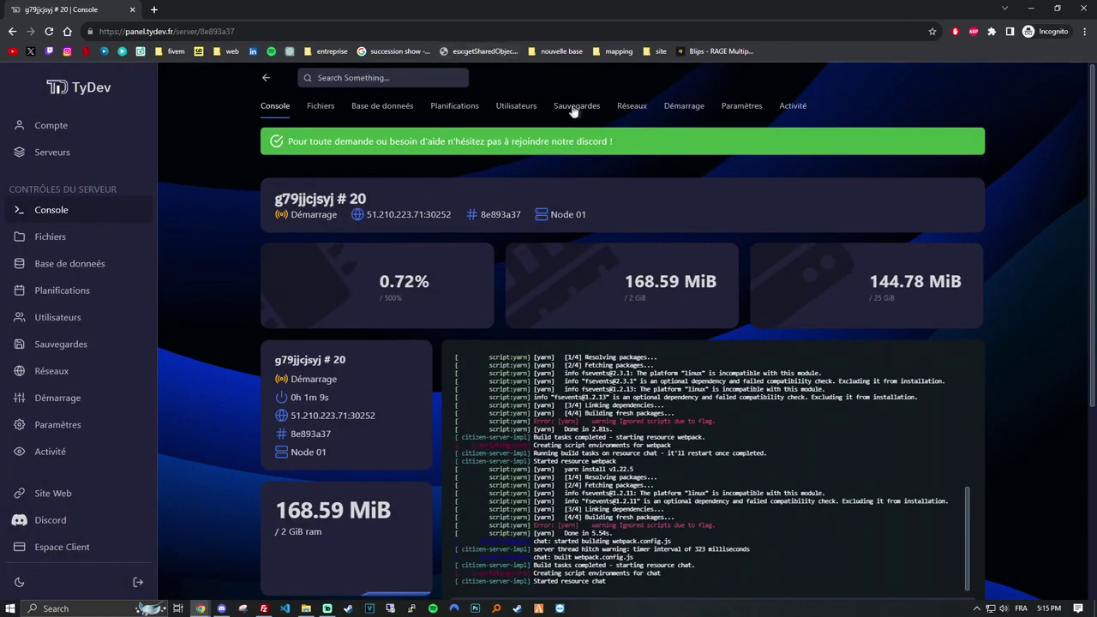
Add port 30164 as a second allocation beside primary port 30277 in Réseaux.
{"action": "left_click", "coordinate": [631, 107]}
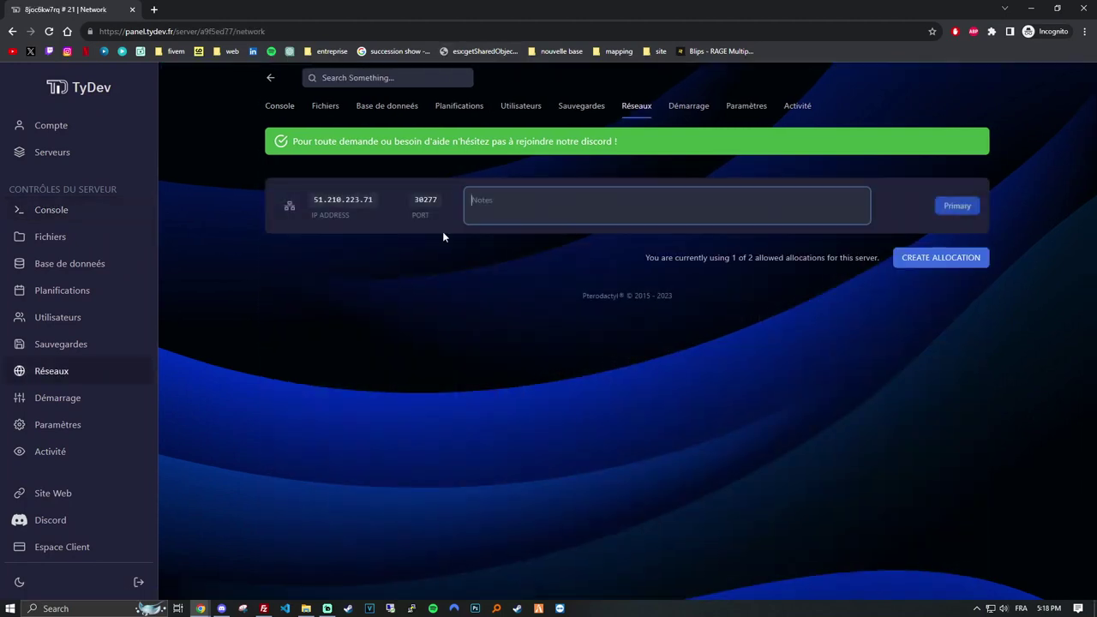
{"action": "left_click", "coordinate": [501, 328]}
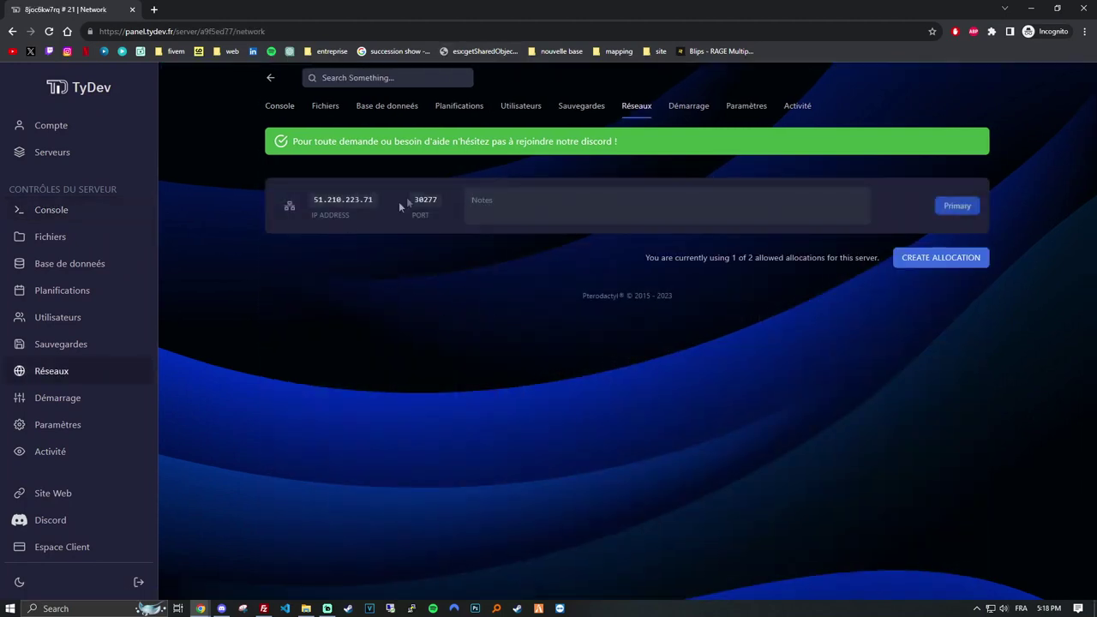
{"action": "left_click", "coordinate": [764, 336]}
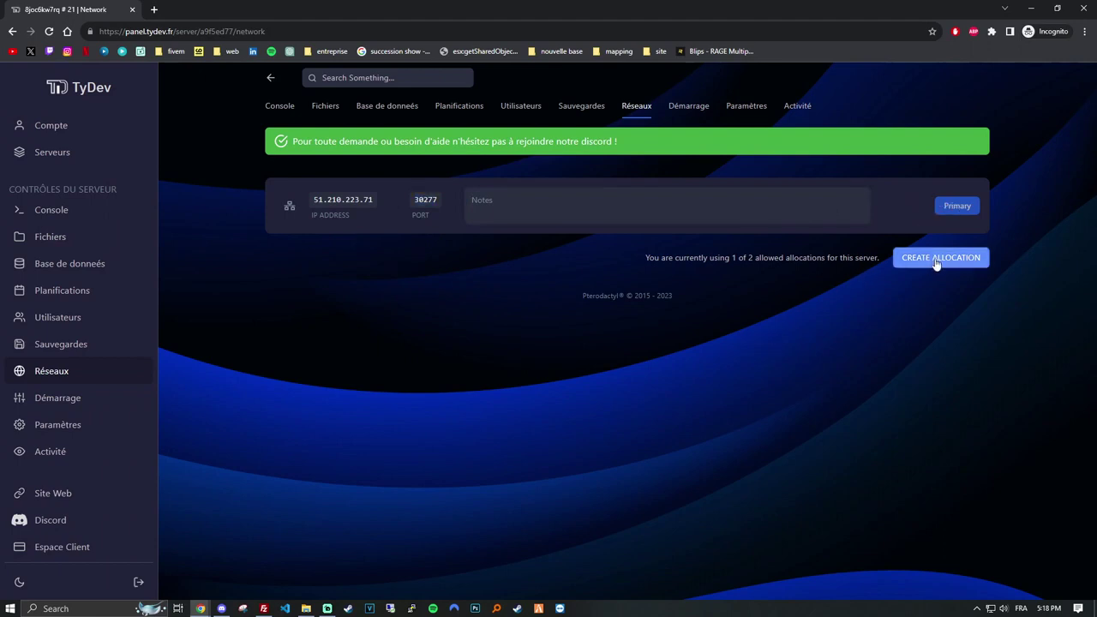
{"action": "left_click", "coordinate": [937, 258]}
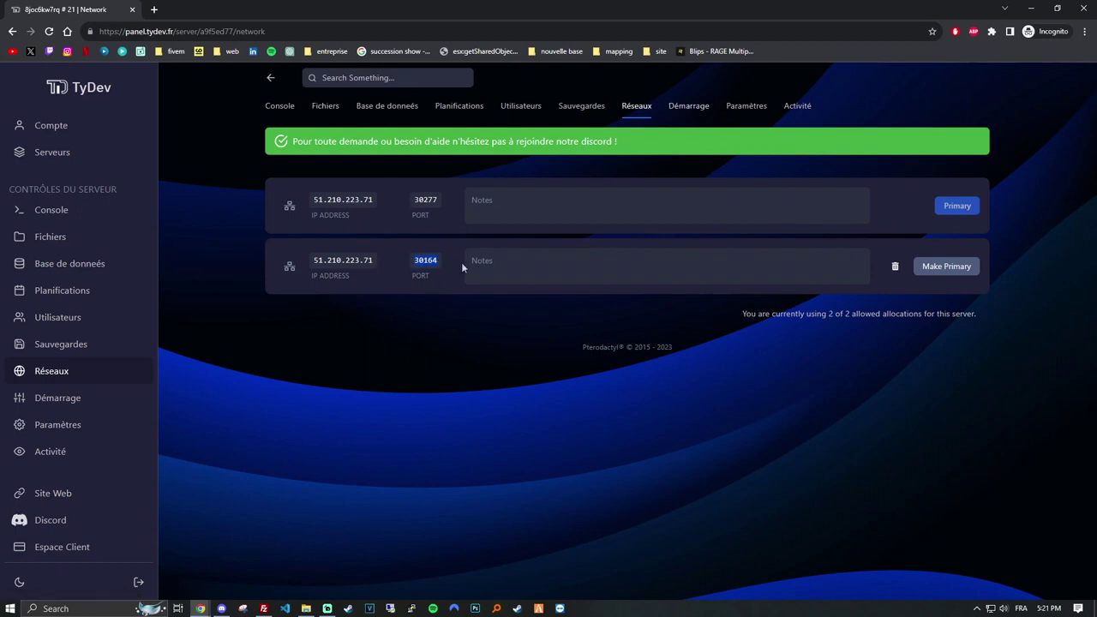
{"action": "left_click", "coordinate": [428, 198]}
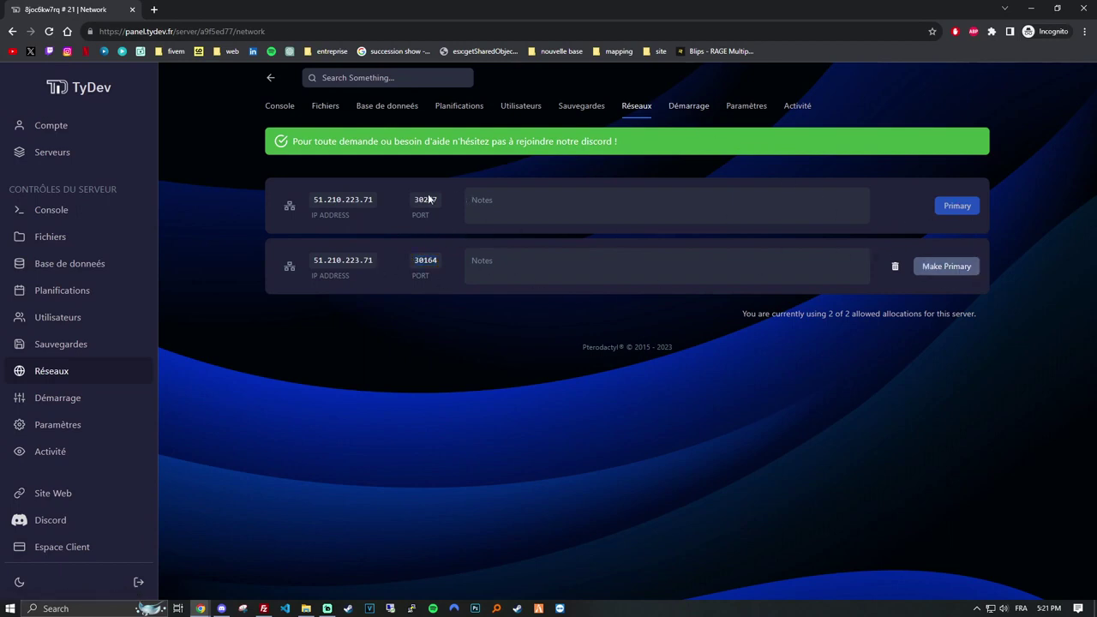
{"action": "left_click", "coordinate": [425, 261]}
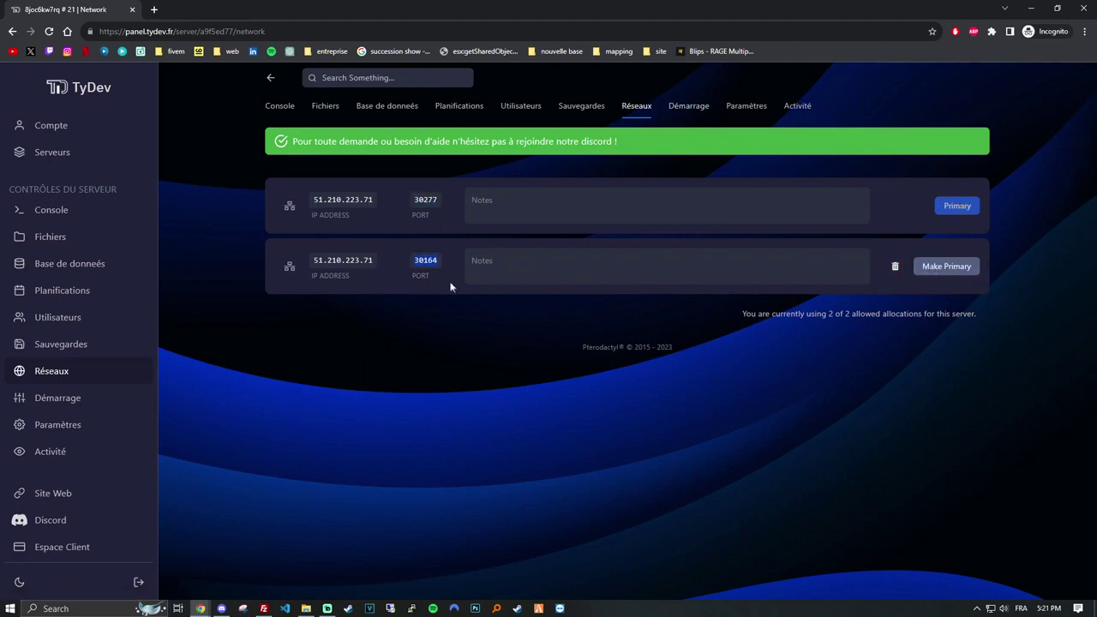
Change the PORT TXADMIN startup variable from 40120 to 30164.
{"action": "left_click", "coordinate": [688, 106]}
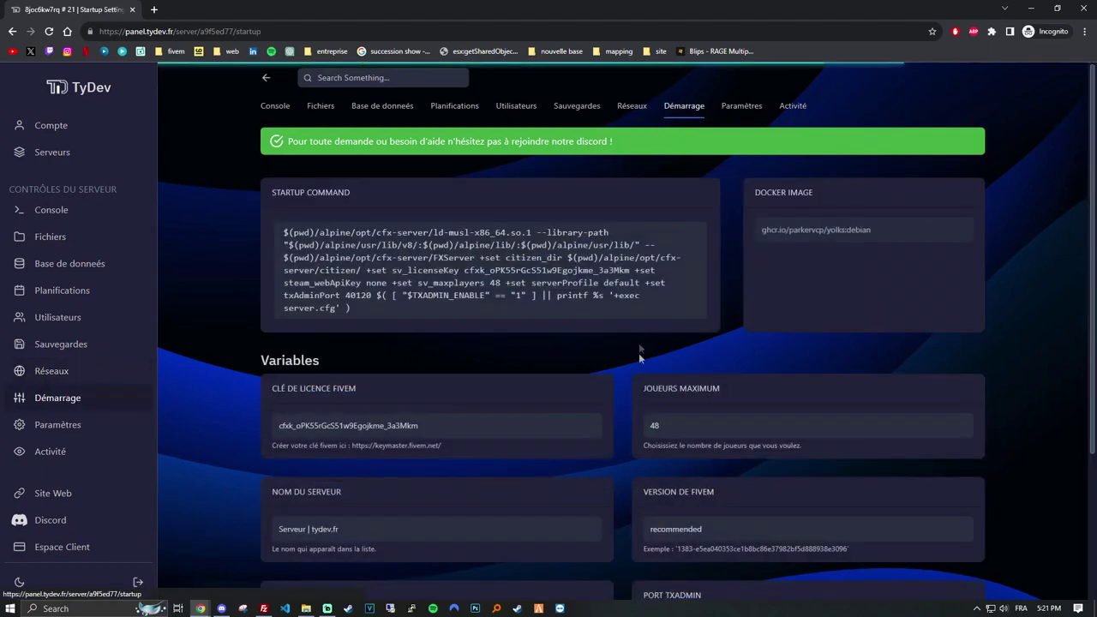
{"action": "scroll", "coordinate": [642, 376], "scroll_direction": "down", "scroll_amount": 3}
{"action": "double_click", "coordinate": [692, 427]}
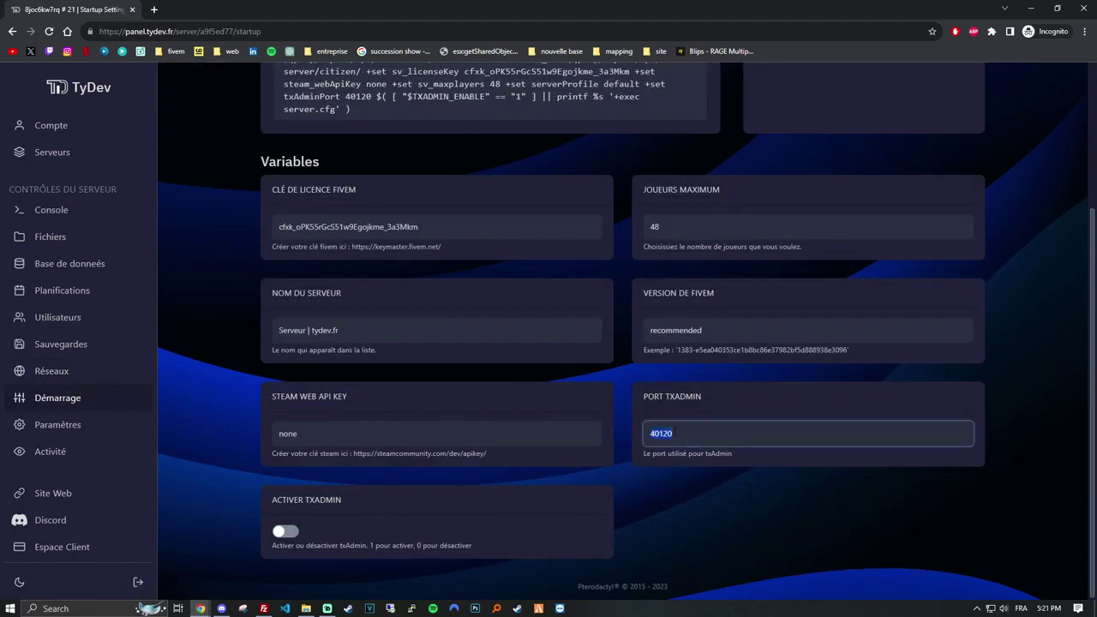
{"action": "left_click", "coordinate": [686, 479]}
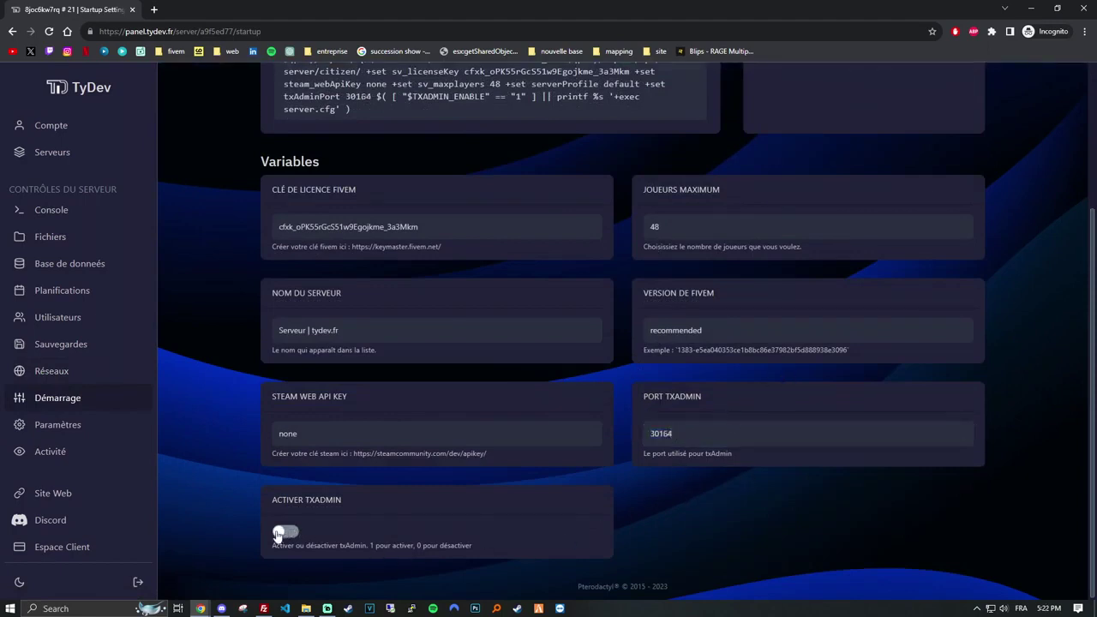
{"action": "scroll", "coordinate": [249, 377], "scroll_direction": "up", "scroll_amount": 3}
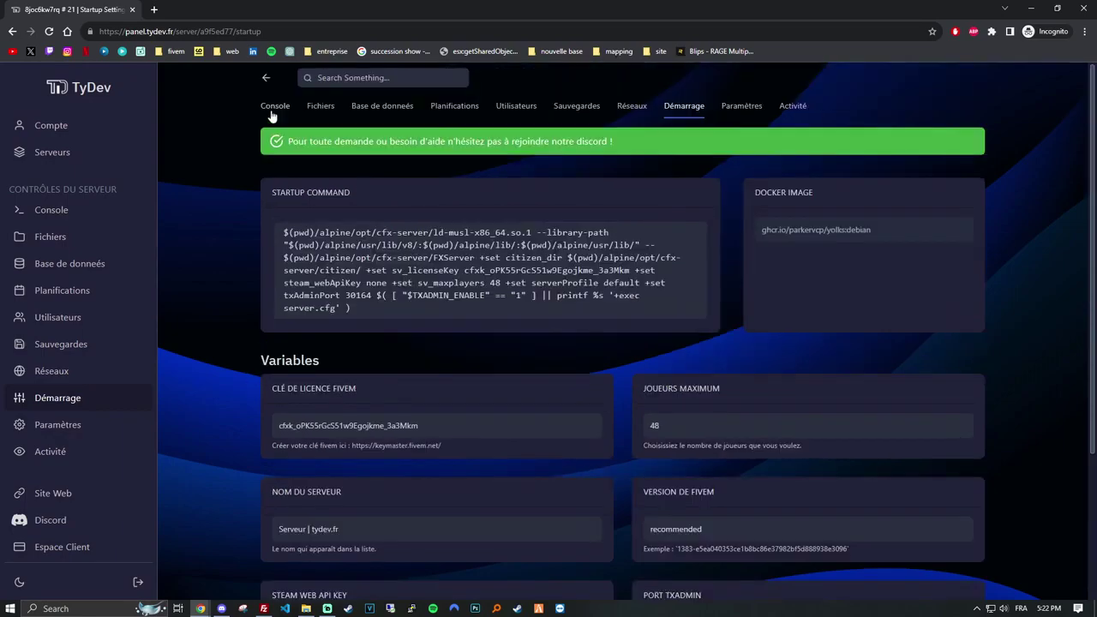
Restart the server from its Console so the txAdmin monitor loads.
{"action": "left_click", "coordinate": [275, 106]}
{"action": "scroll", "coordinate": [526, 242], "scroll_direction": "down", "scroll_amount": 3}
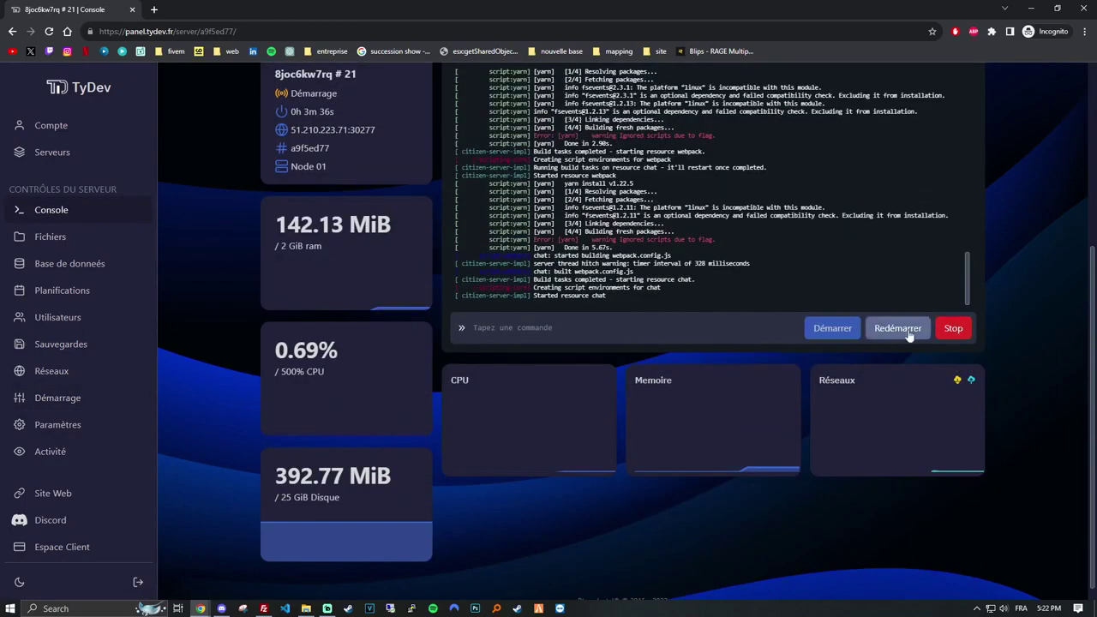
{"action": "left_click", "coordinate": [900, 328]}
{"action": "scroll", "coordinate": [383, 451], "scroll_direction": "up", "scroll_amount": 1}
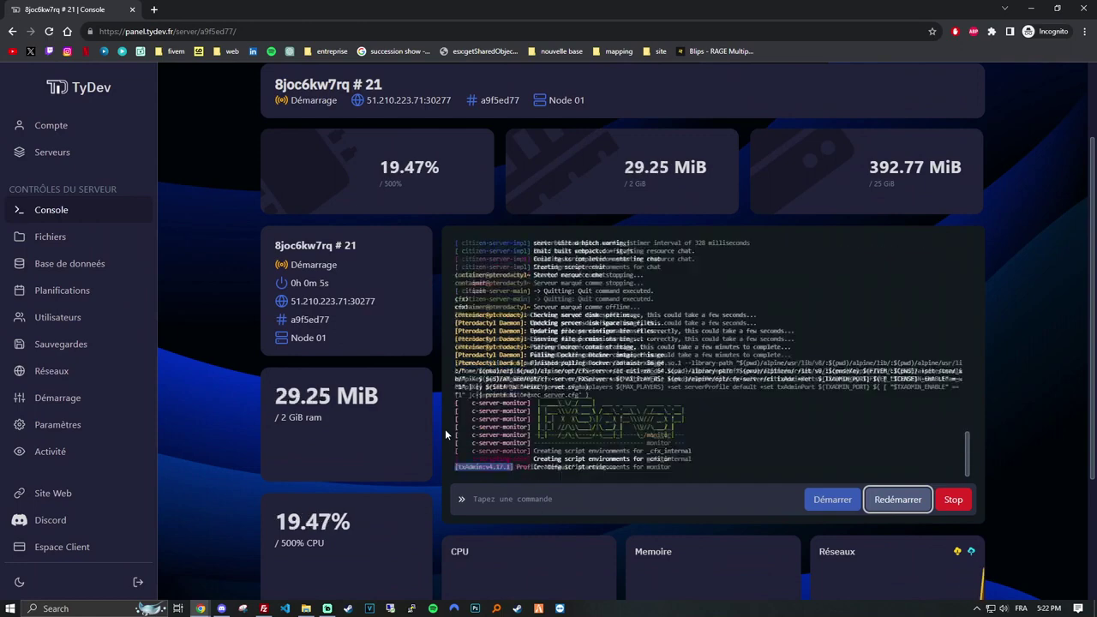
Open txAdmin on port 30164 and link the Cfx.re account with the terminal PIN.
{"action": "left_click", "coordinate": [555, 395]}
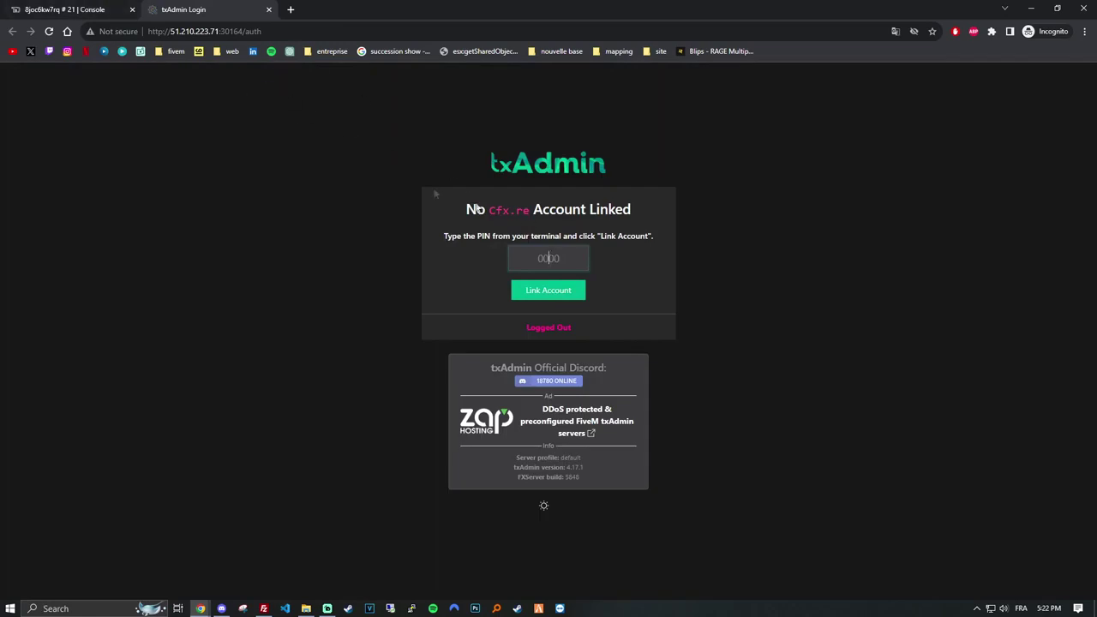
{"action": "left_click", "coordinate": [36, 7]}
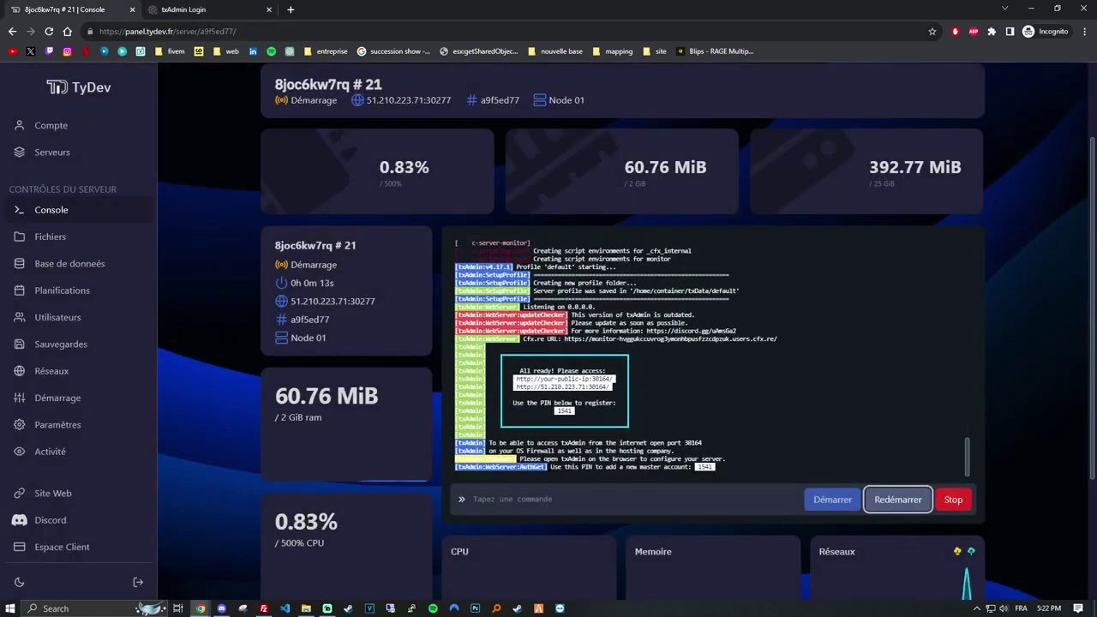
{"action": "left_click", "coordinate": [183, 9]}
{"action": "left_click", "coordinate": [521, 256]}
{"action": "type", "text": "1541"}
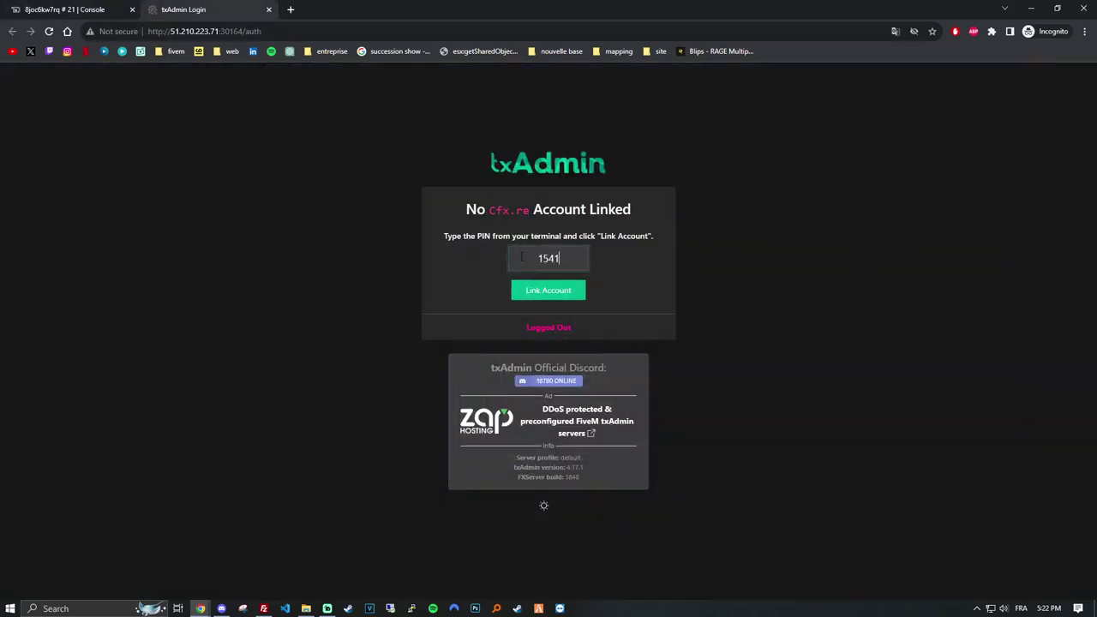
{"action": "left_click", "coordinate": [540, 291]}
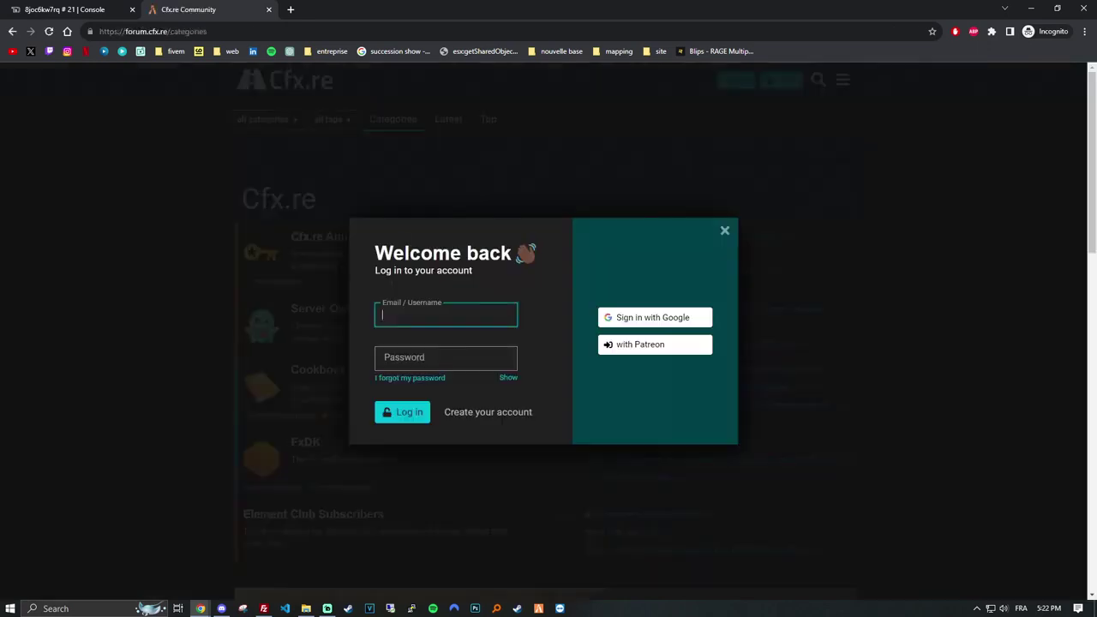
Sign in with Google, set the backup password, accept the terms and create the master account.
{"action": "left_click", "coordinate": [617, 318]}
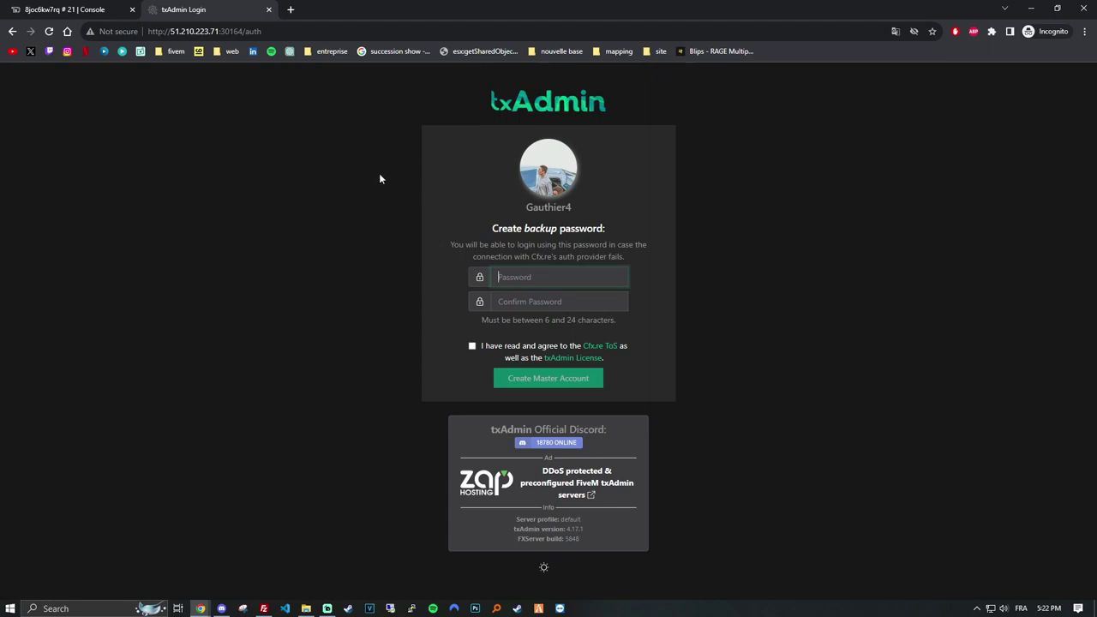
{"action": "type", "text": "**********"}
{"action": "key", "text": "Tab"}
{"action": "type", "text": "**********"}
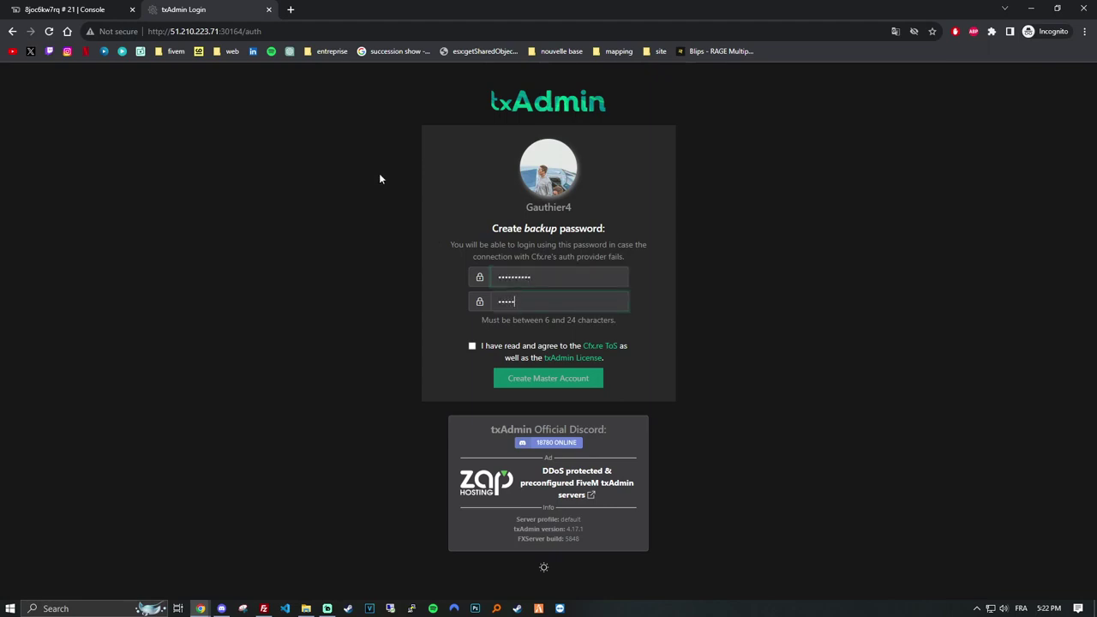
{"action": "left_click", "coordinate": [471, 345]}
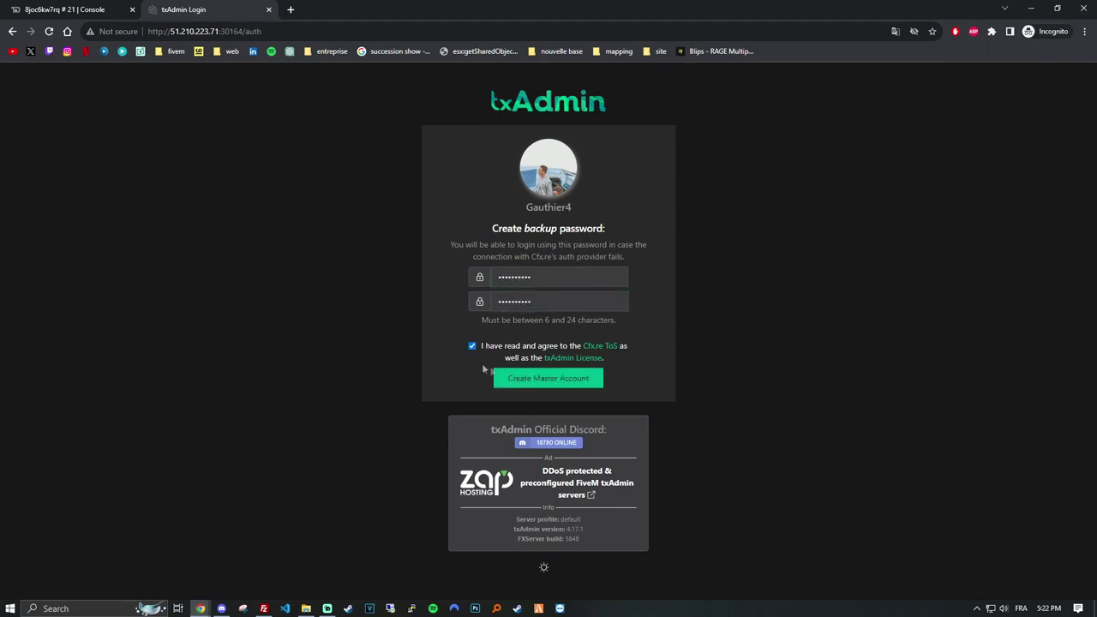
{"action": "left_click", "coordinate": [543, 381]}
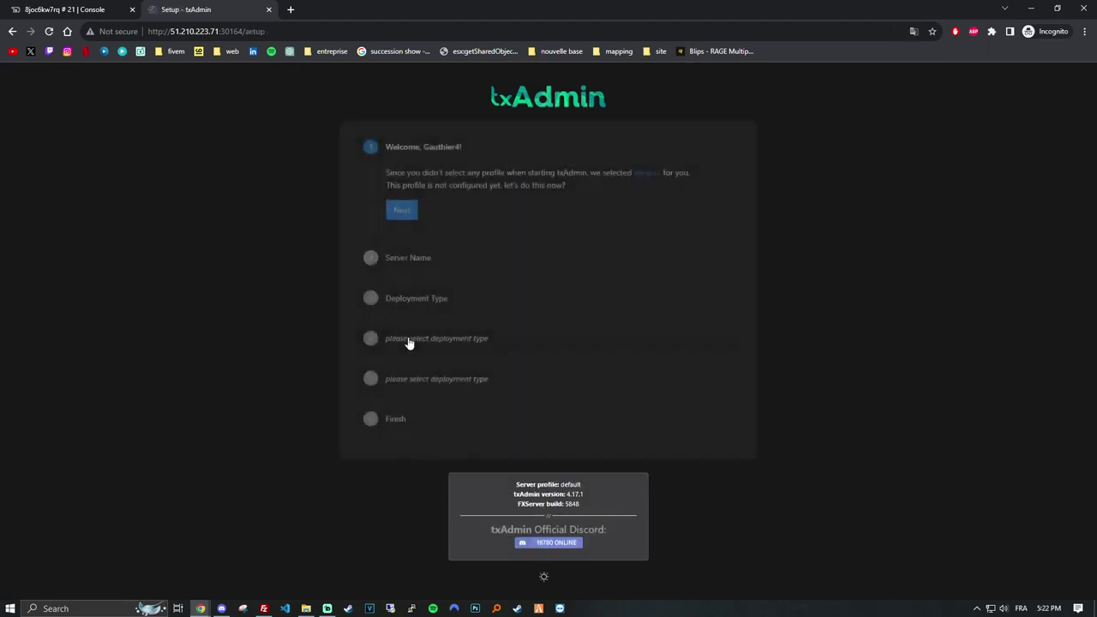
Name the server 'test' and choose Existing Server Data as the deployment type.
{"action": "left_click", "coordinate": [401, 211]}
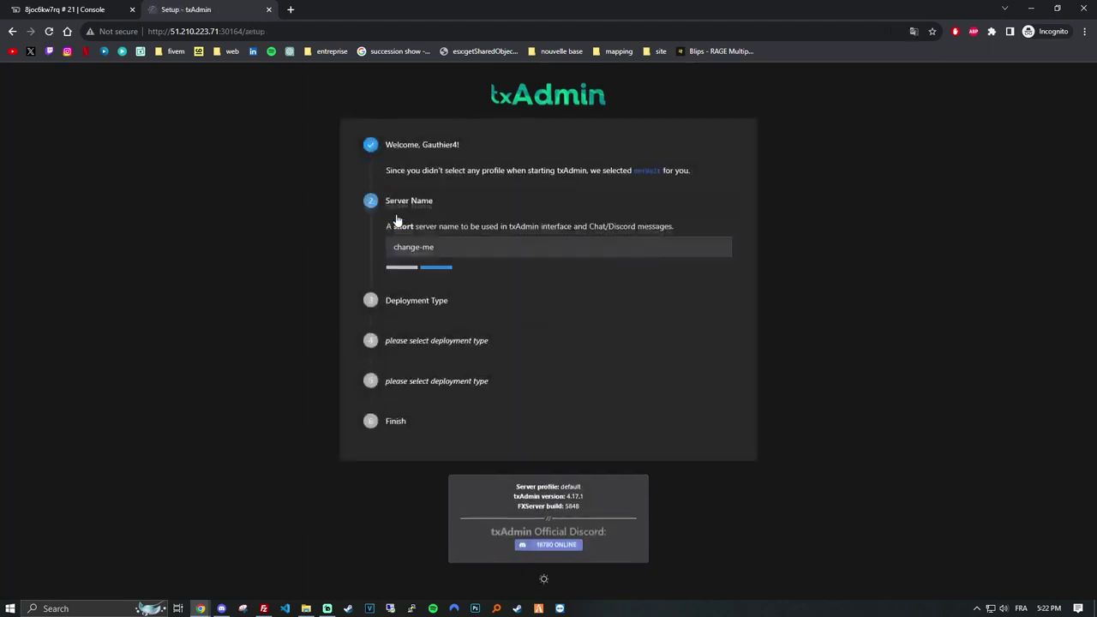
{"action": "key", "text": "ctrl+a"}
{"action": "key", "text": "BackSpace"}
{"action": "type", "text": "test"}
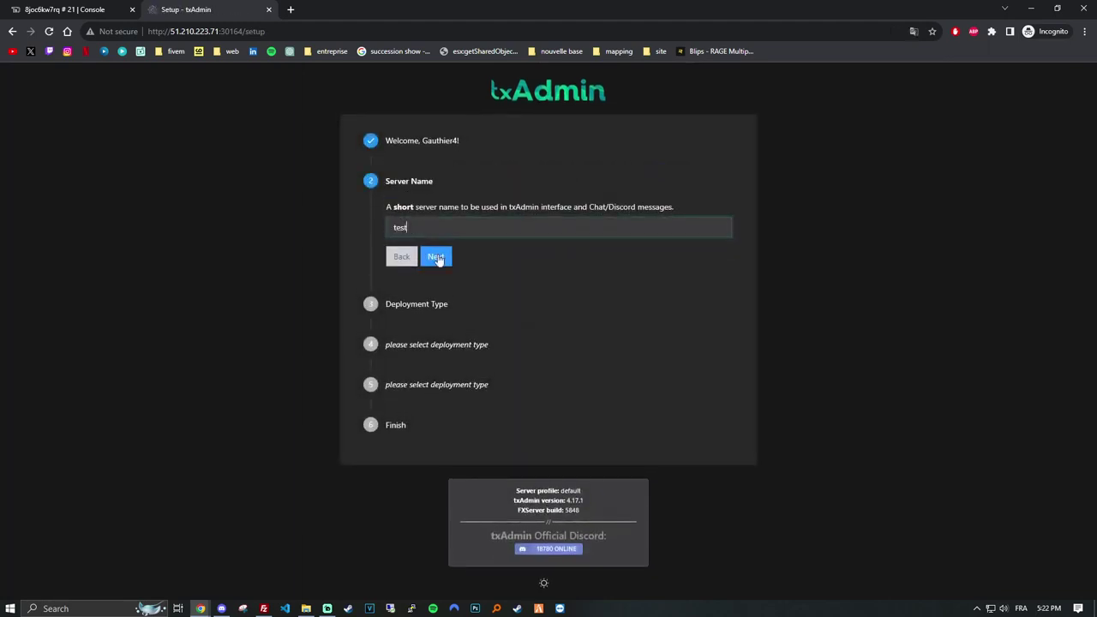
{"action": "left_click", "coordinate": [435, 256]}
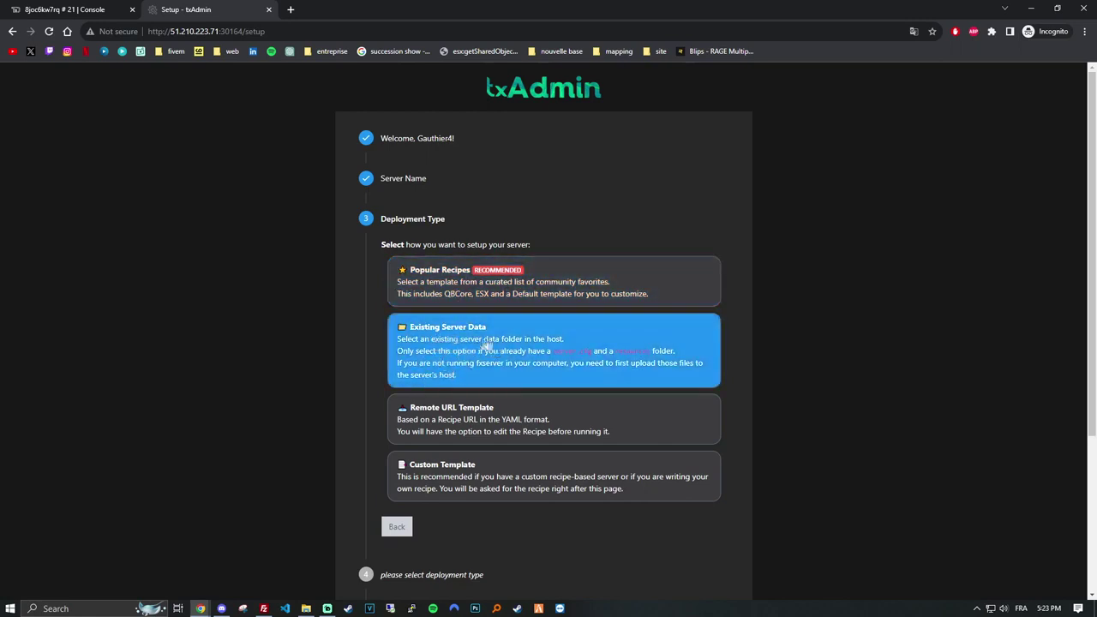
{"action": "left_click", "coordinate": [507, 356]}
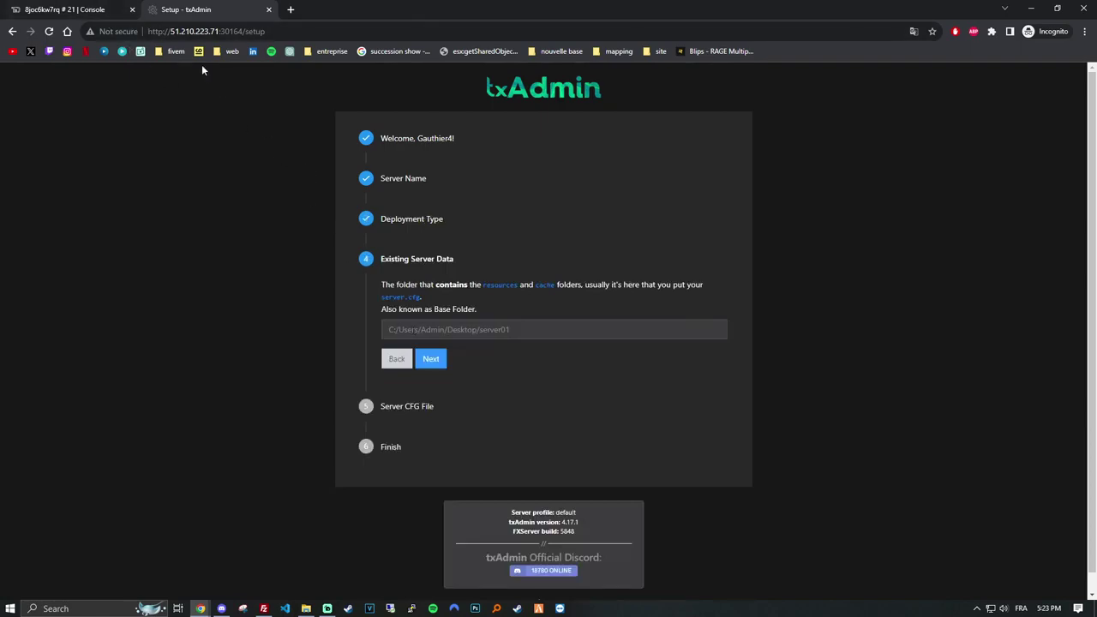
Copy the server's folder path from the TyDev file manager.
{"action": "left_click", "coordinate": [115, 5]}
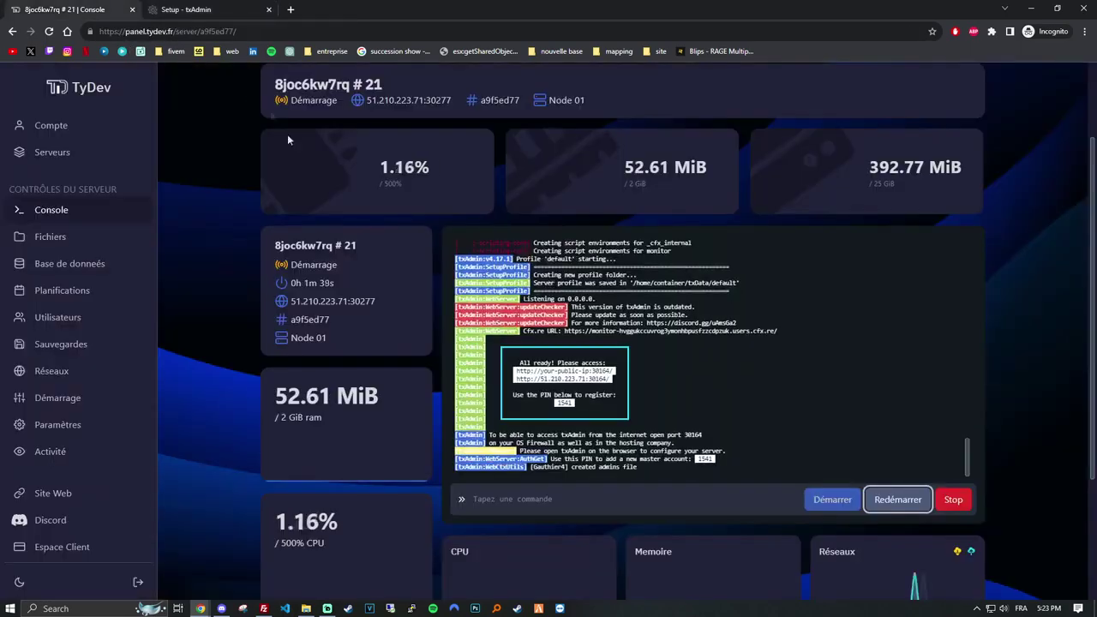
{"action": "scroll", "coordinate": [291, 142], "scroll_direction": "up", "scroll_amount": 3}
{"action": "left_click", "coordinate": [325, 105]}
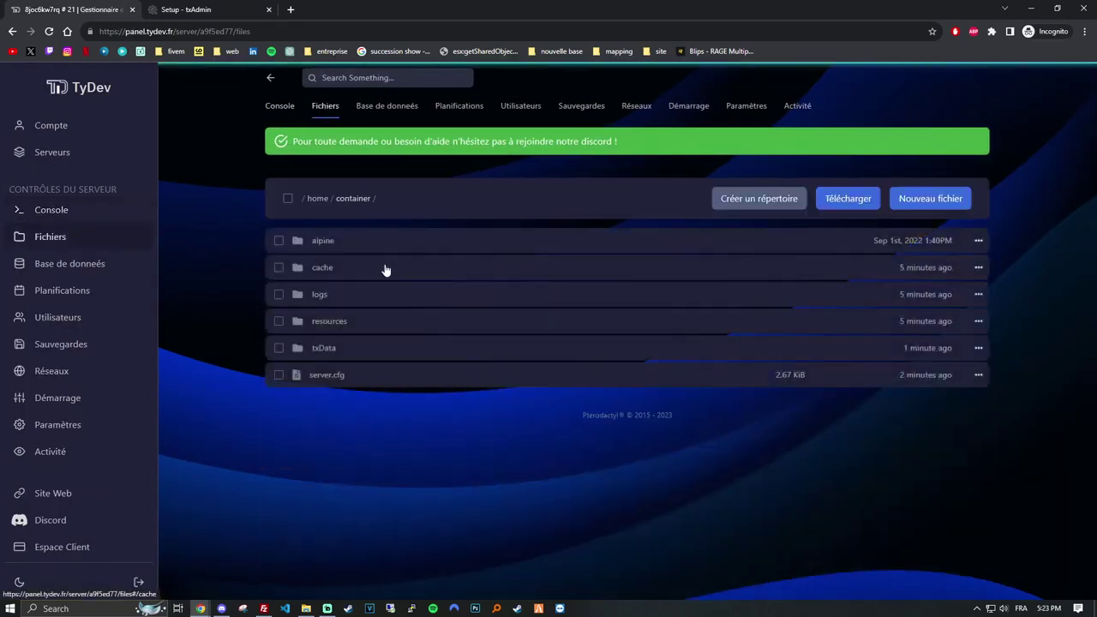
{"action": "left_click_drag", "start_coordinate": [387, 199], "coordinate": [301, 198]}
{"action": "key", "text": "ctrl+c"}
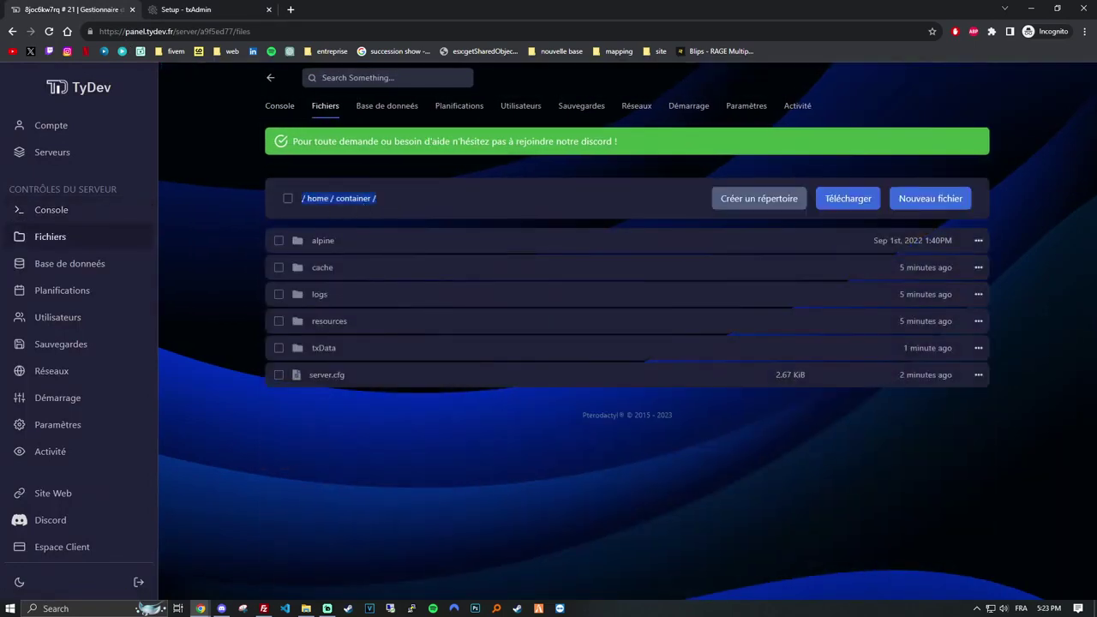
Enter /home/container/ as txAdmin's base folder and save the detected server.cfg.
{"action": "left_click", "coordinate": [241, 5]}
{"action": "key", "text": "ctrl+v"}
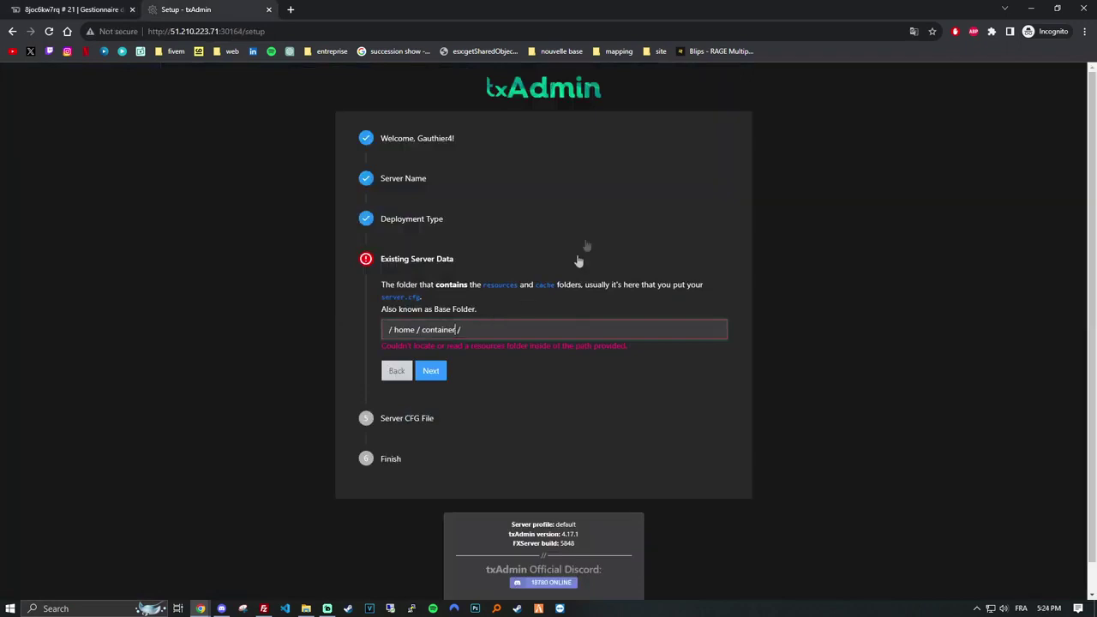
{"action": "key", "text": "BackSpace"}
{"action": "key", "text": "BackSpace"}
{"action": "type", "text": "/"}
{"action": "key", "text": "Home"}
{"action": "key", "text": "Right"}
{"action": "key", "text": "BackSpace"}
{"action": "key", "text": "Left"}
{"action": "key", "text": "BackSpace"}
{"action": "key", "text": "Left"}
{"action": "key", "text": "BackSpace"}
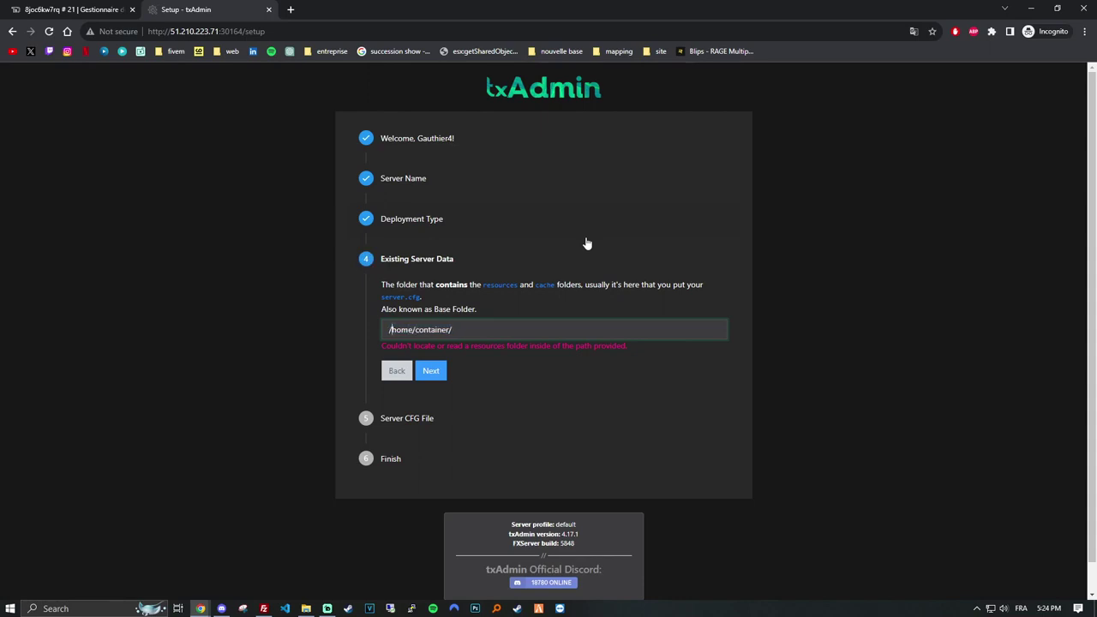
{"action": "left_click", "coordinate": [432, 371]}
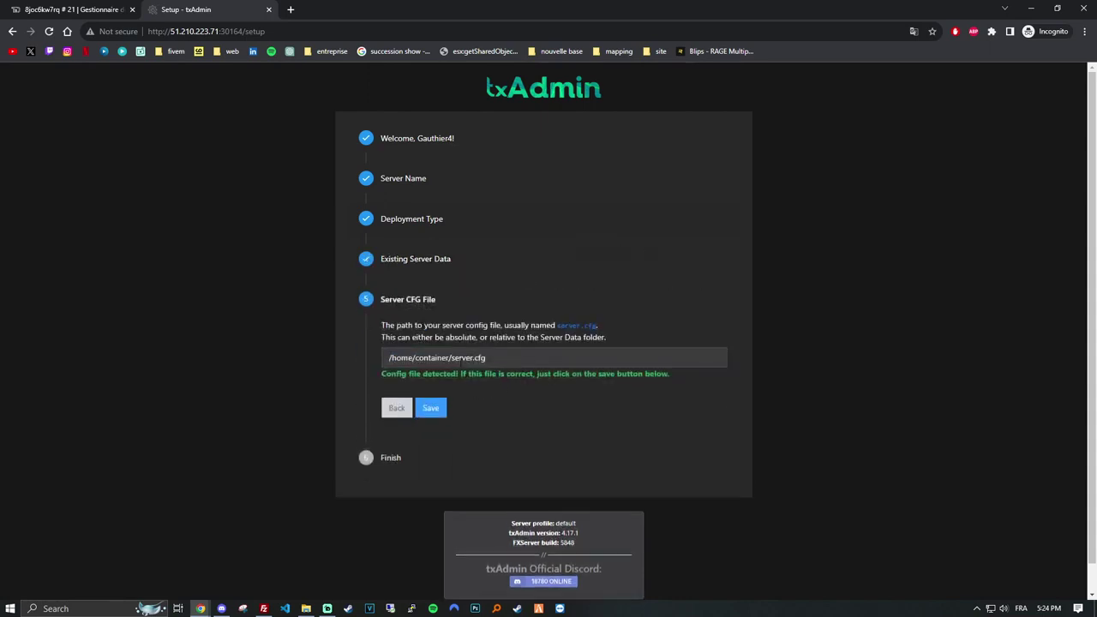
{"action": "left_click", "coordinate": [430, 409]}
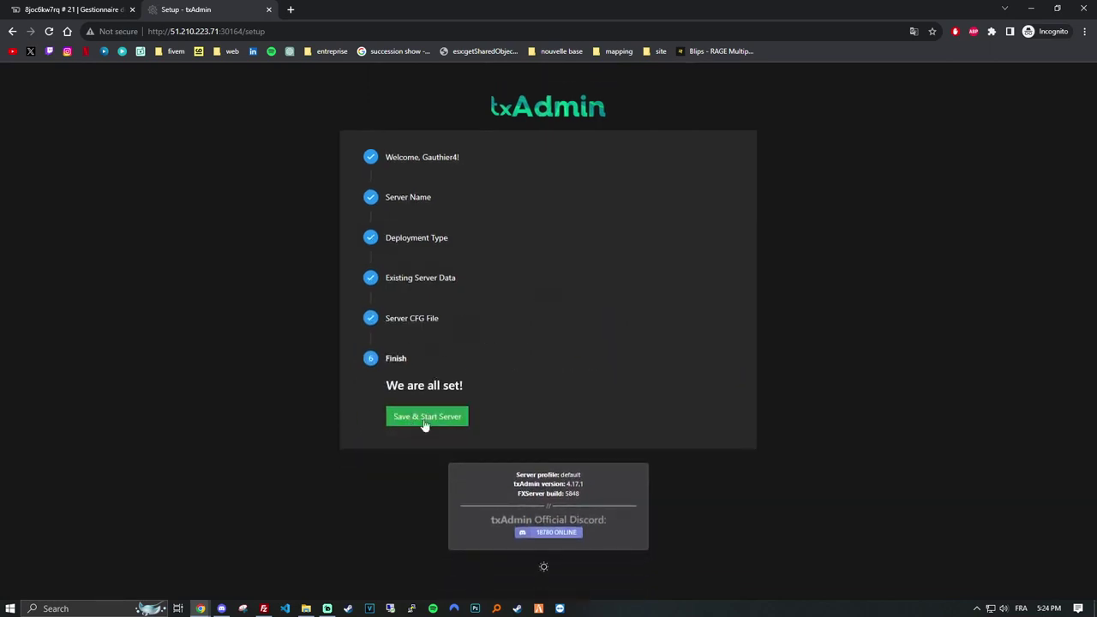
Save and start the server, then check it running in txAdmin and the TyDev console.
{"action": "left_click", "coordinate": [425, 419]}
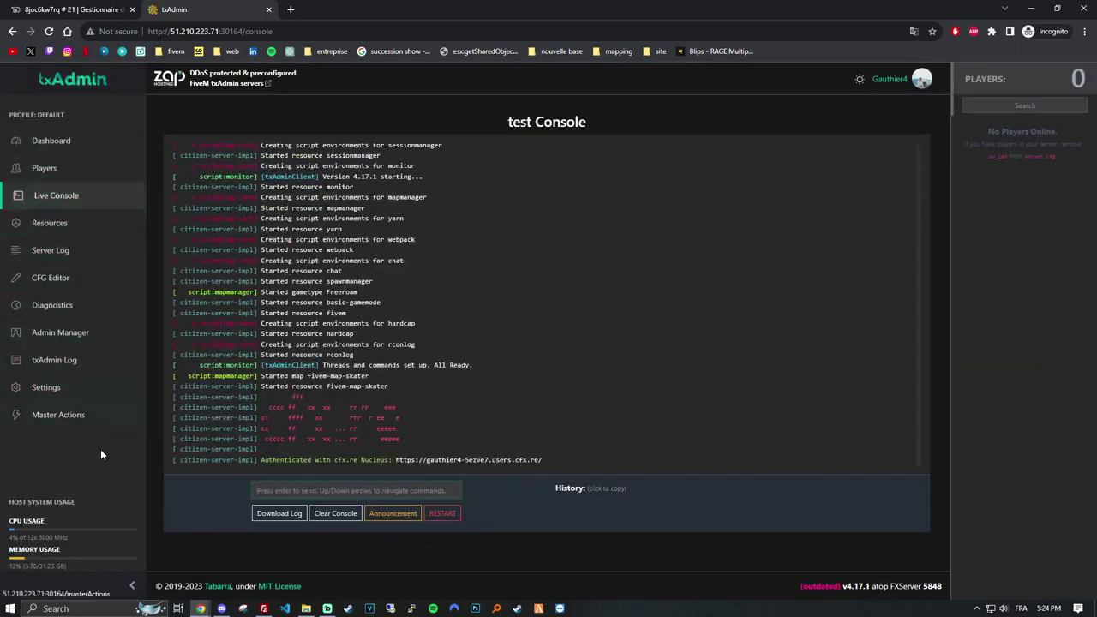
{"action": "left_click", "coordinate": [75, 8]}
{"action": "left_click", "coordinate": [279, 106]}
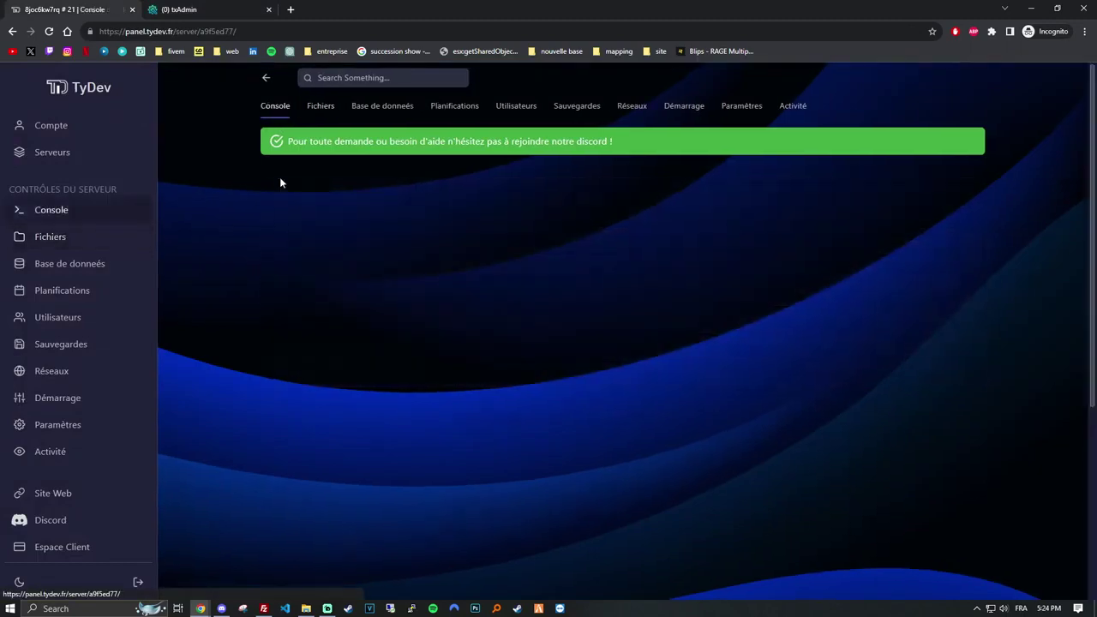
{"action": "left_click_drag", "start_coordinate": [366, 214], "coordinate": [452, 215]}
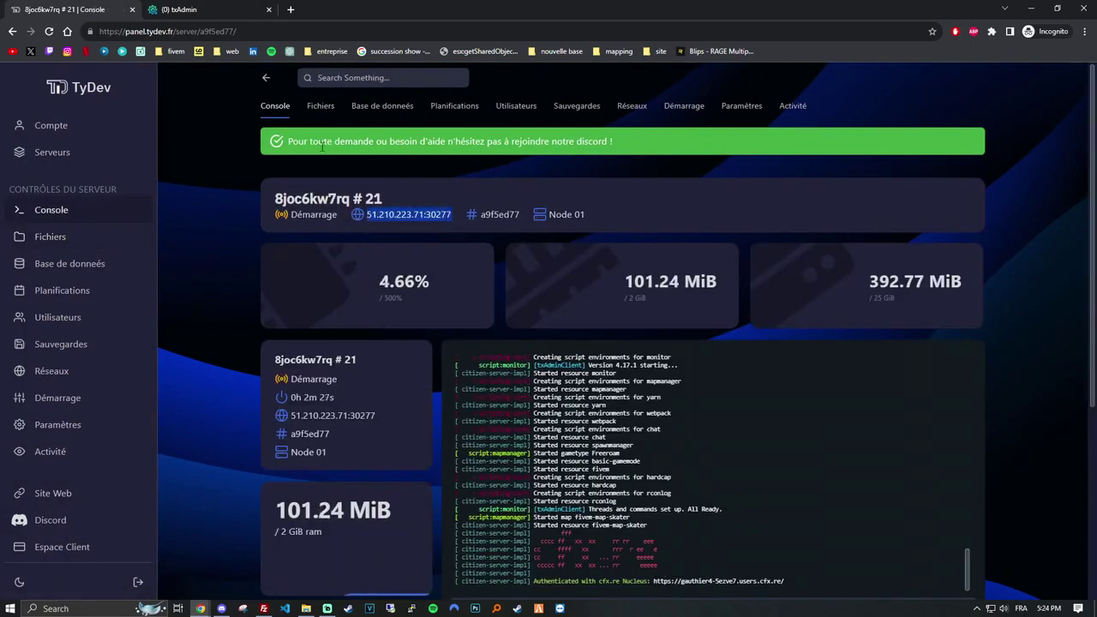
{"action": "left_click", "coordinate": [188, 9]}
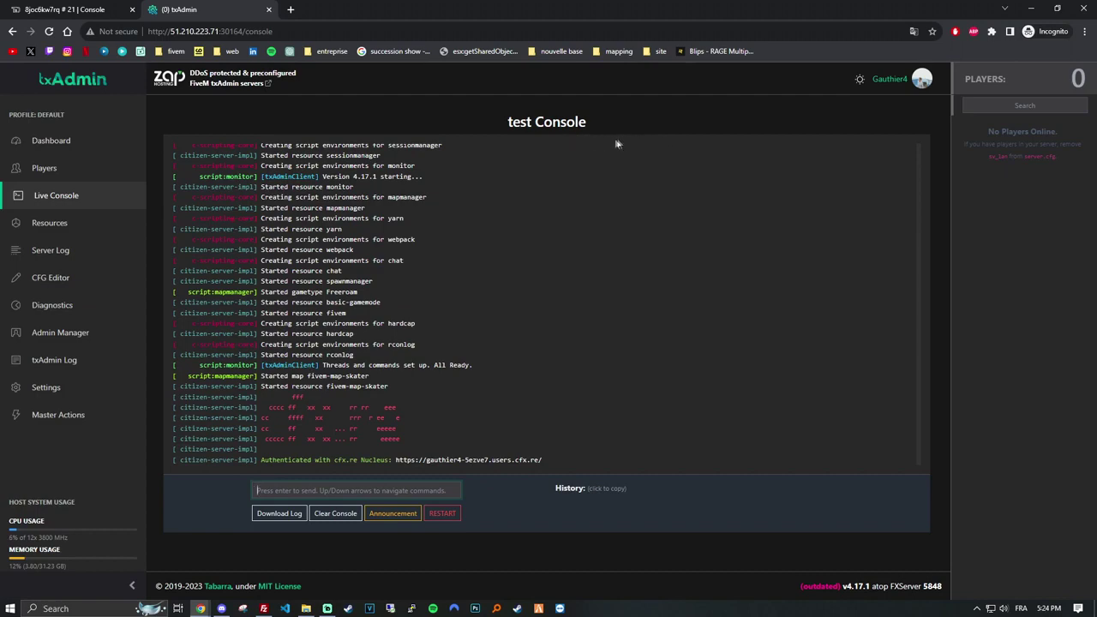
{"action": "key", "text": "ctrl+shift+Tab"}
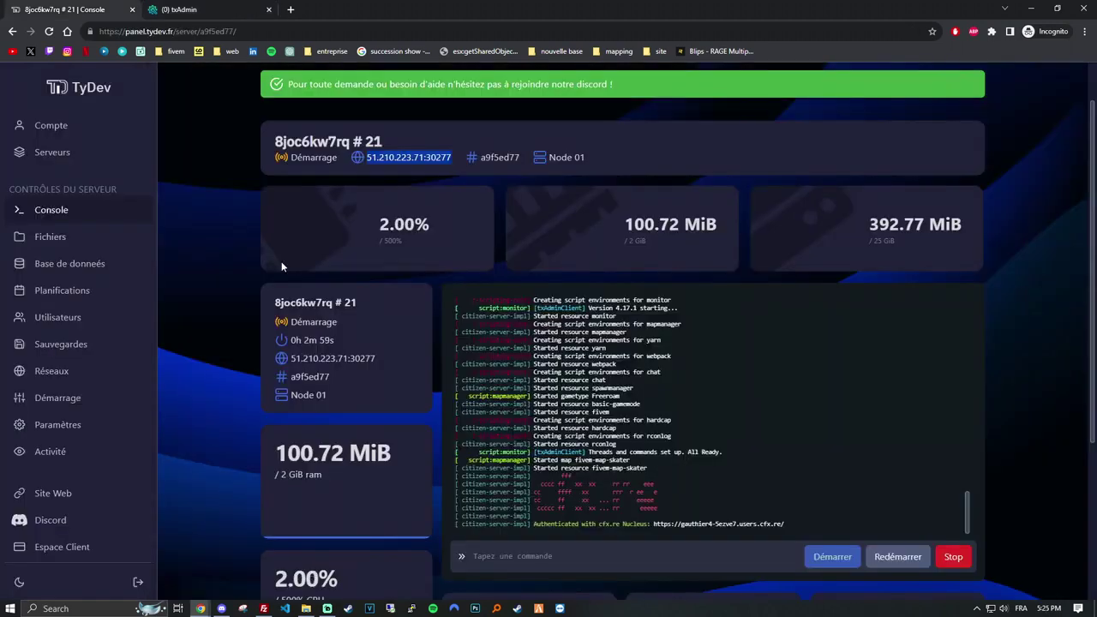